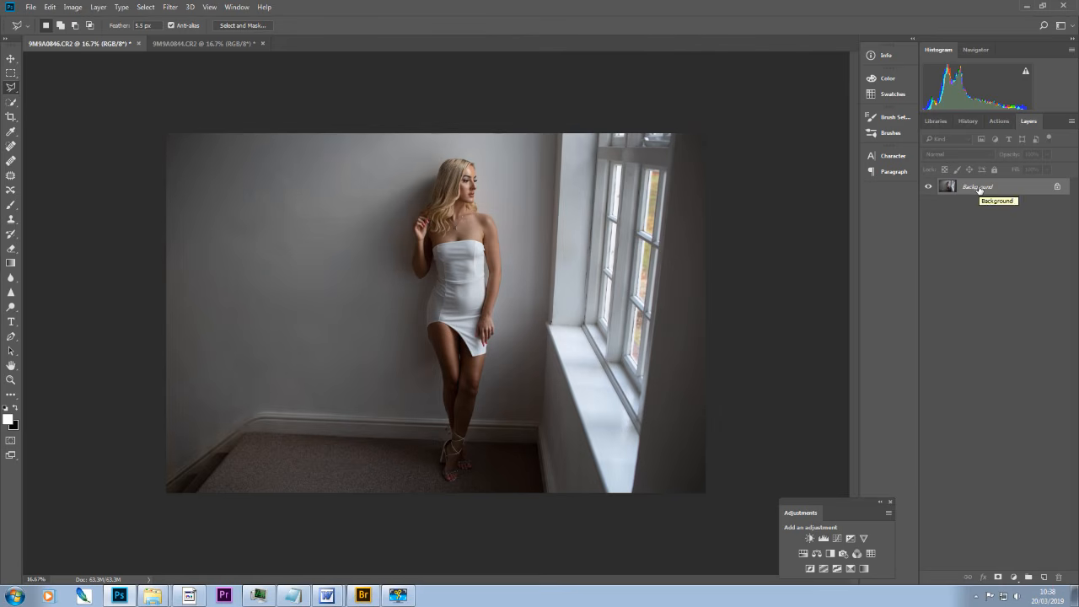
- Duplicate the Background layer and open the custom settings of the Lens Correction filter for the copy
key("ctrl+j")
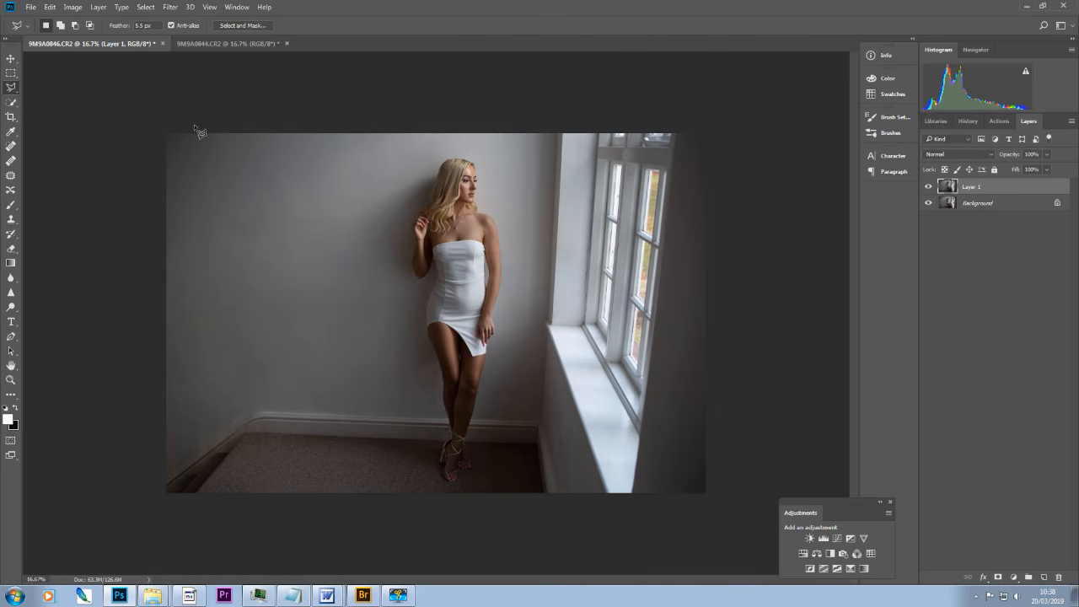
left_click(171, 7)
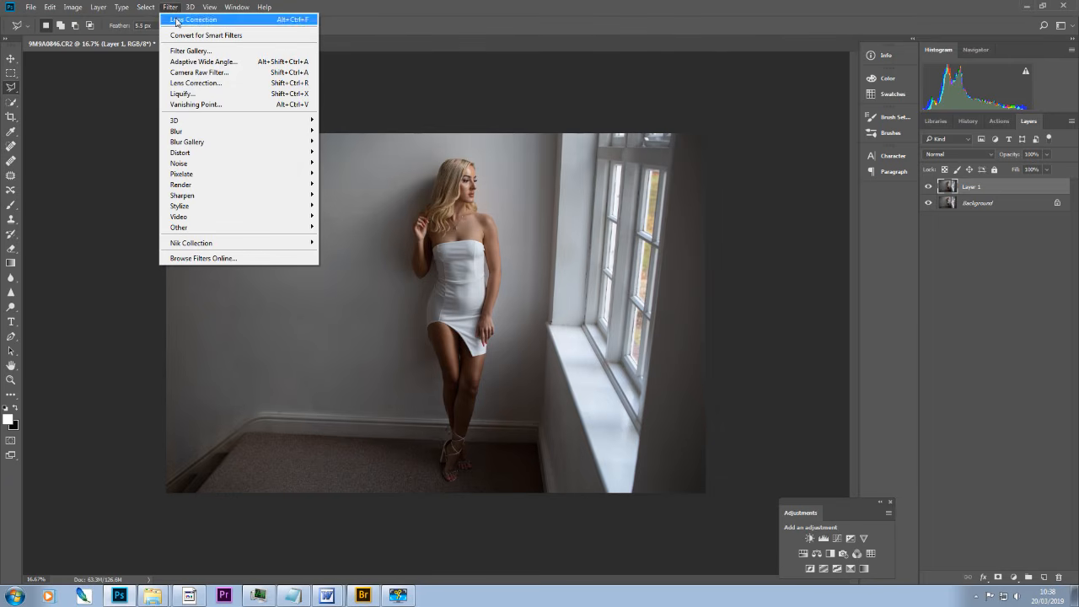
left_click(200, 82)
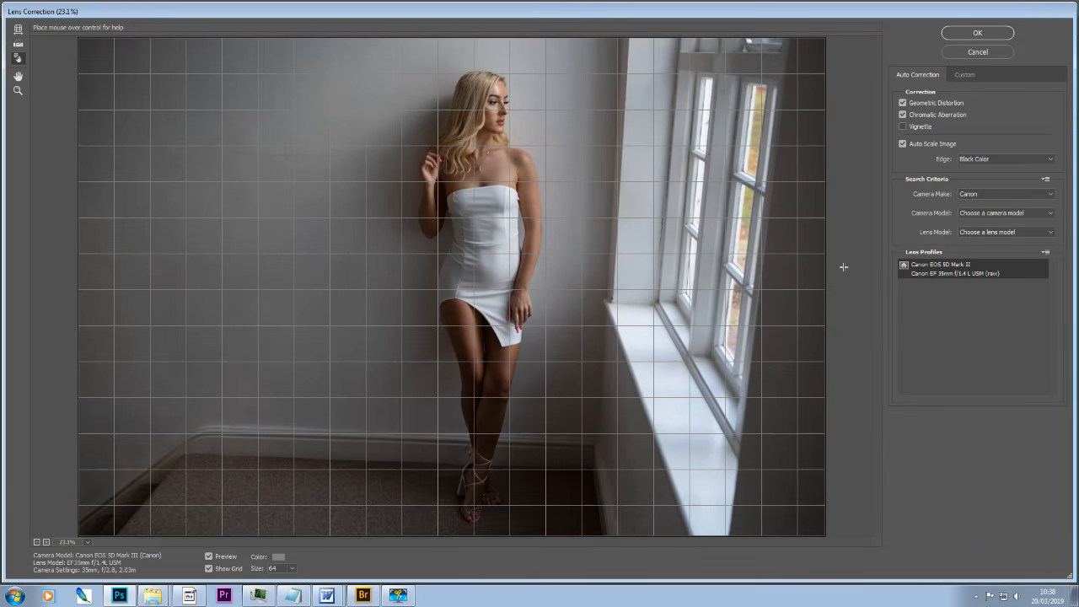
left_click(965, 75)
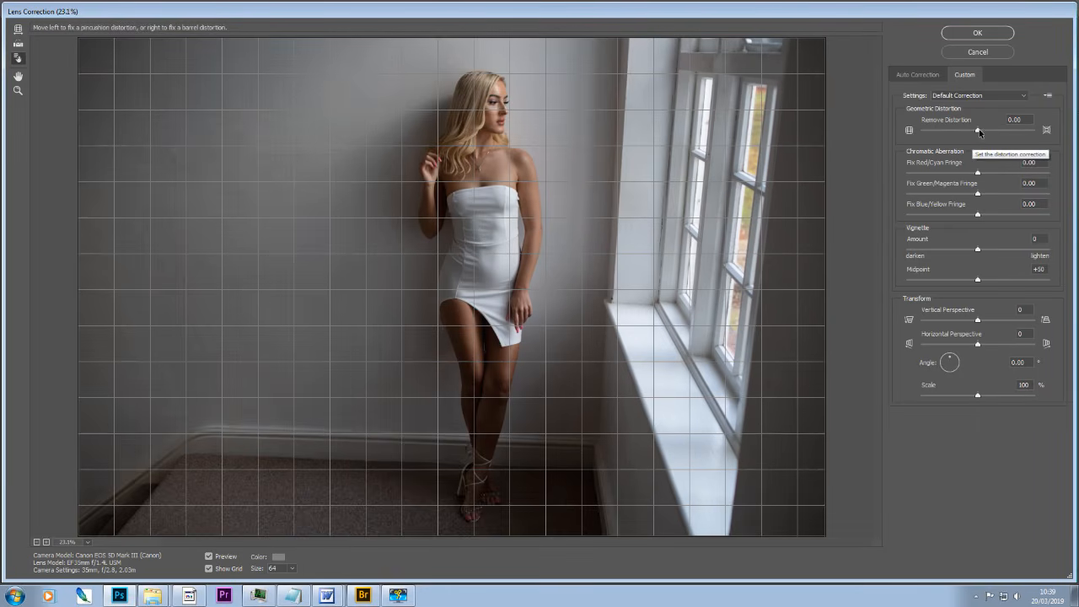
- Try a Remove Distortion value of -15.00, and return it to 0.00
left_click_drag(978, 133, 969, 133)
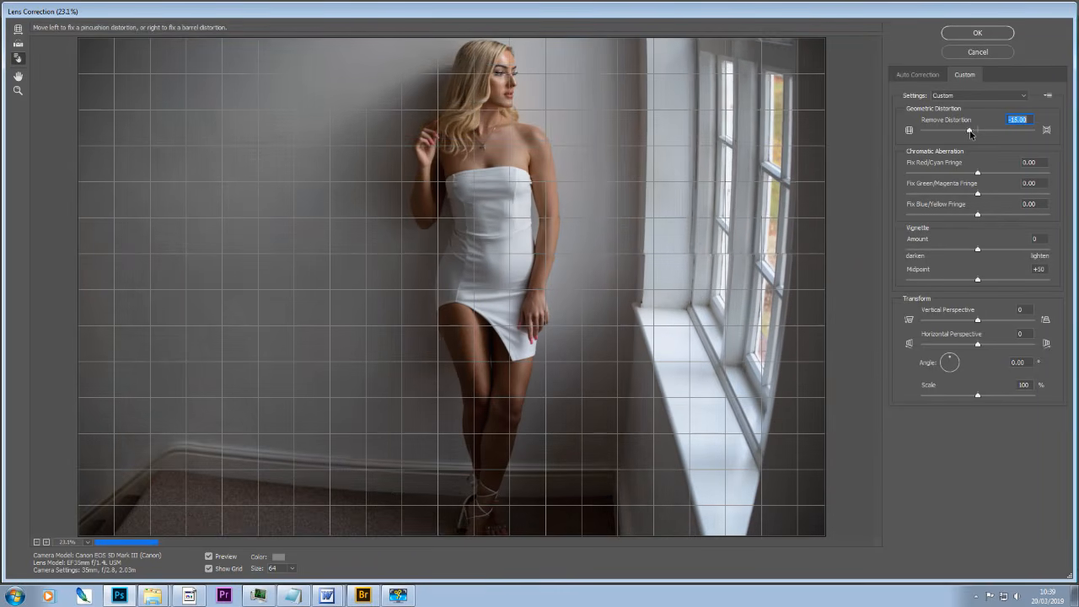
left_click_drag(970, 134, 980, 133)
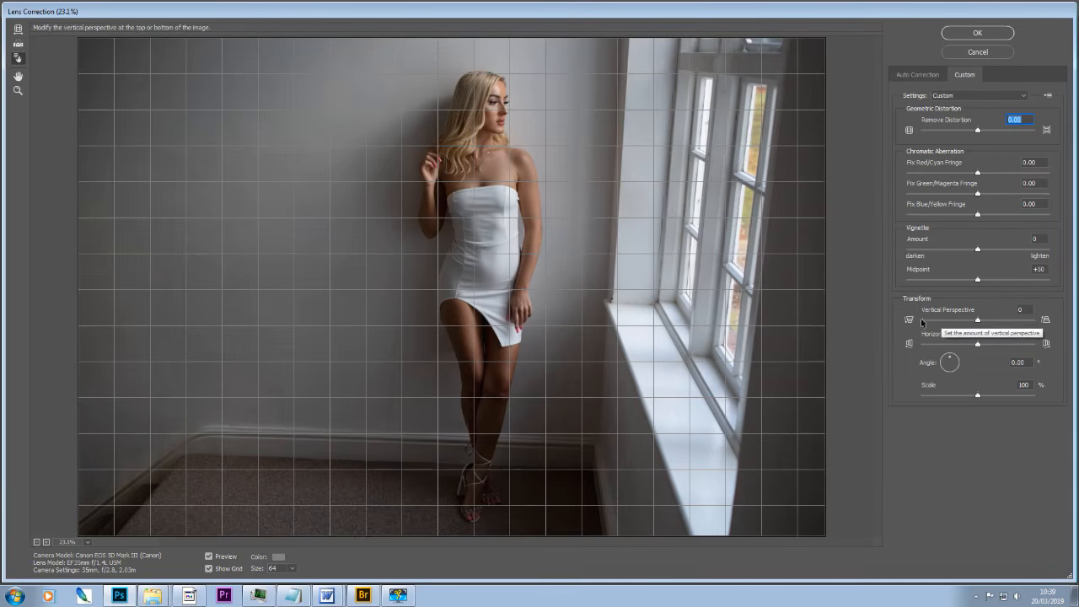
- Set the Vertical Perspective to +25, using the grid to straighten the window frame's vertical lines
left_click(978, 321)
left_click_drag(978, 322, 983, 321)
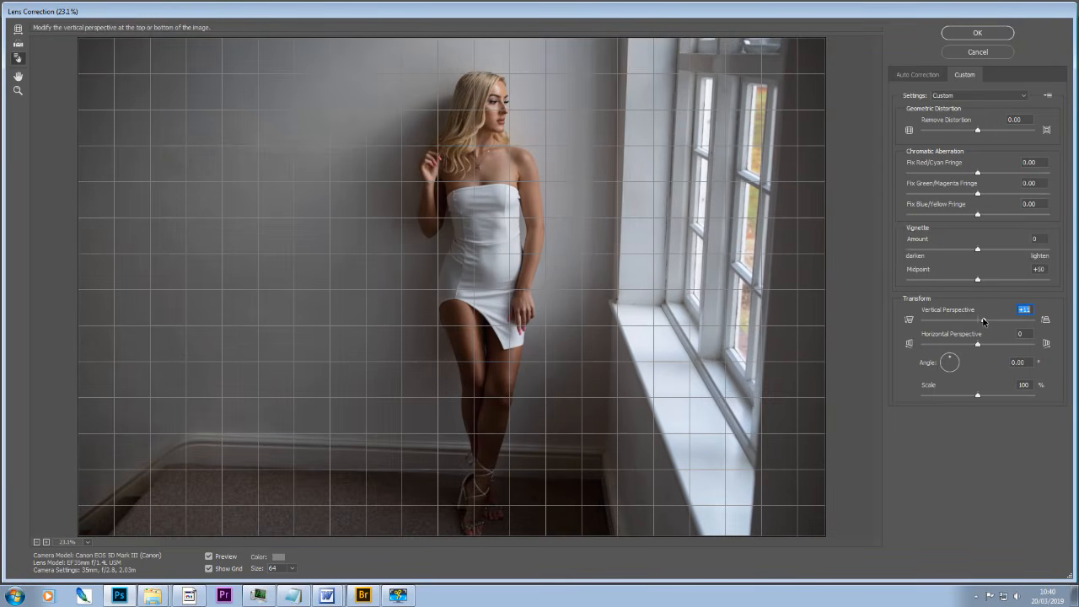
left_click_drag(983, 321, 992, 318)
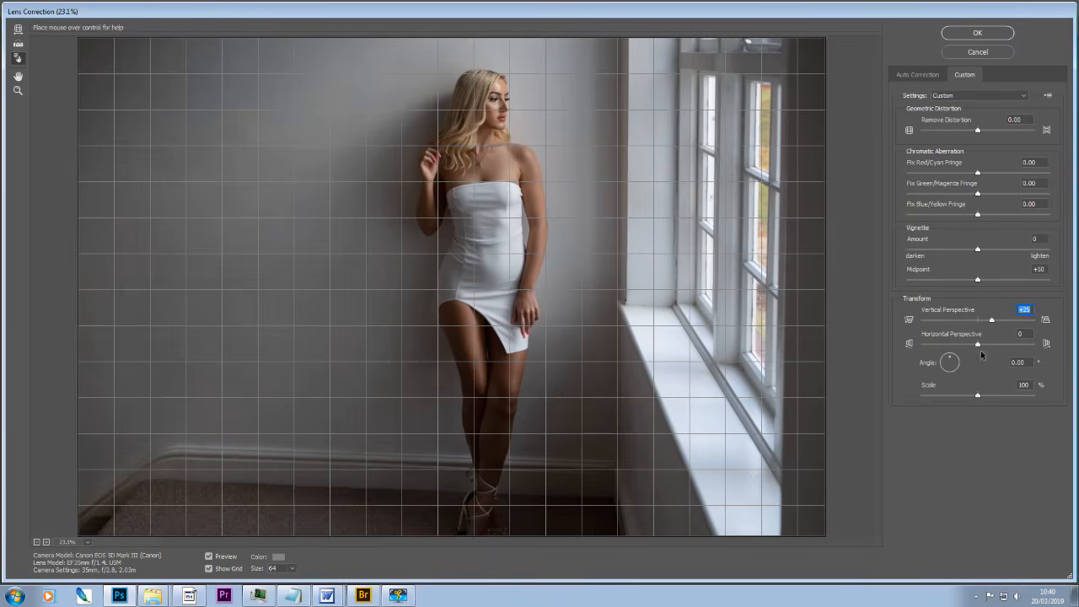
left_click_drag(992, 321, 990, 321)
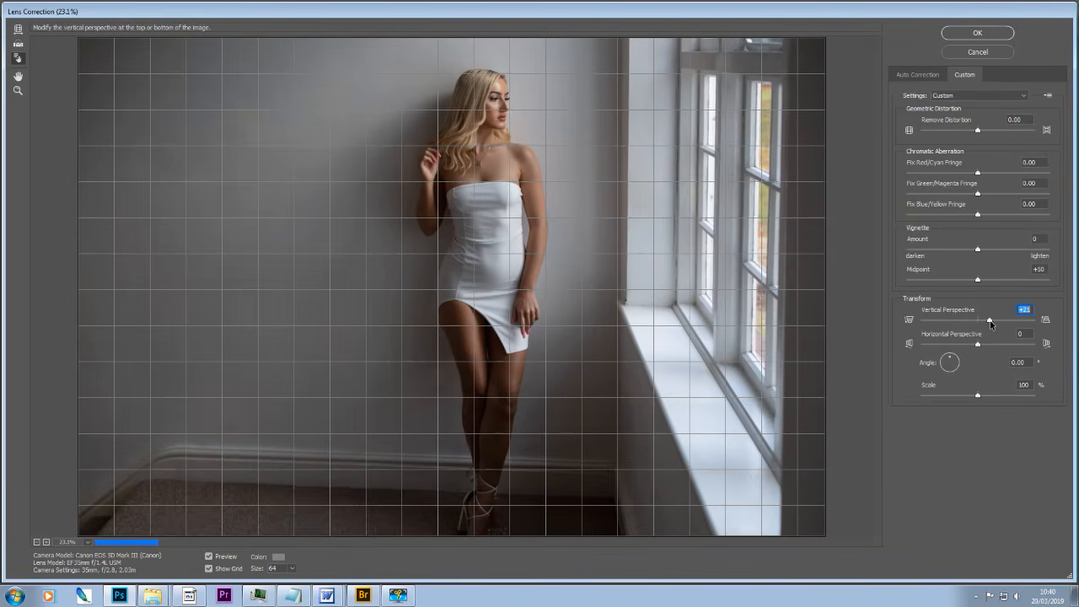
left_click_drag(991, 320, 990, 323)
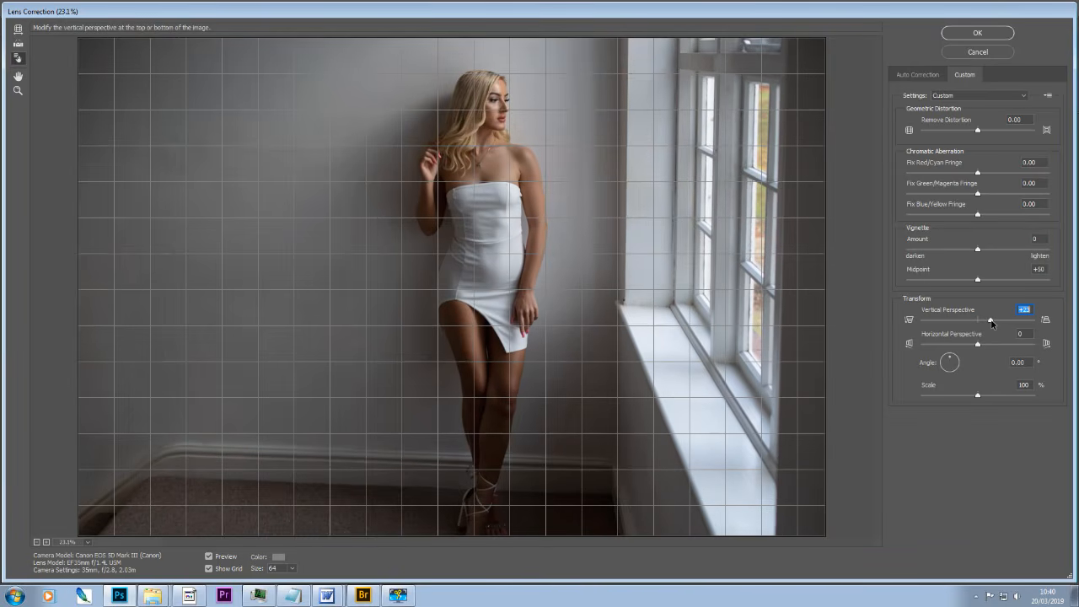
left_click_drag(991, 323, 993, 323)
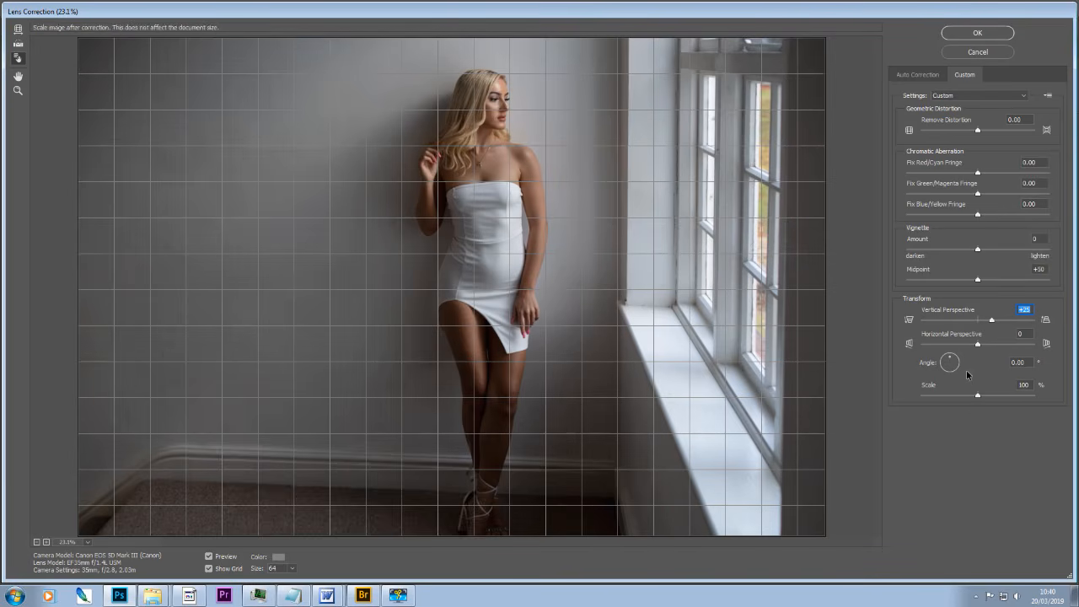
- Set the Horizontal Perspective to +27 to level the skirting board, and apply the lens correction
left_click(978, 345)
left_click_drag(978, 345, 987, 345)
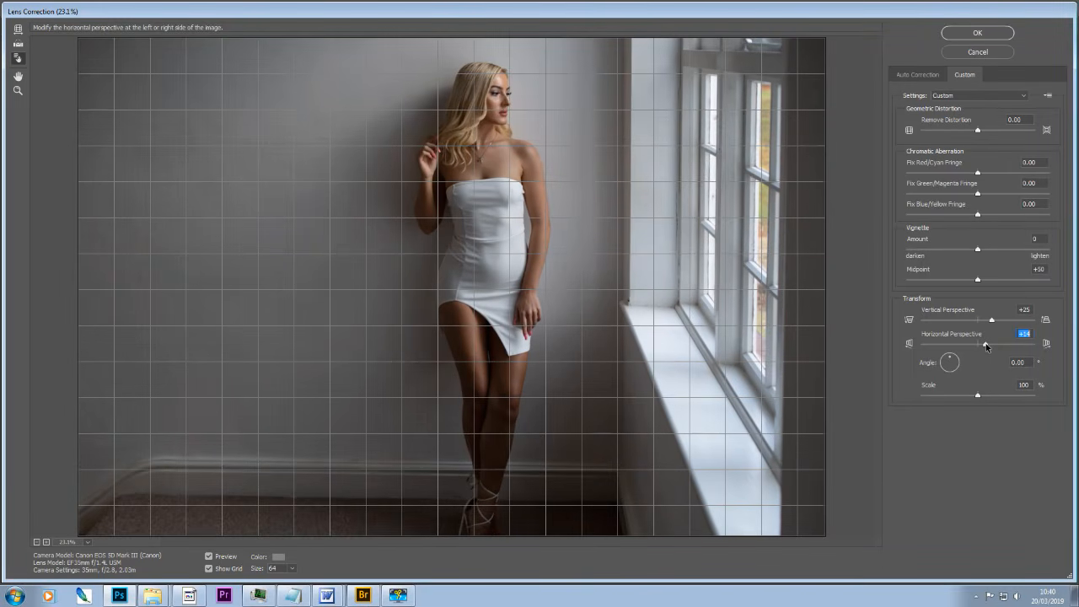
left_click_drag(987, 345, 994, 346)
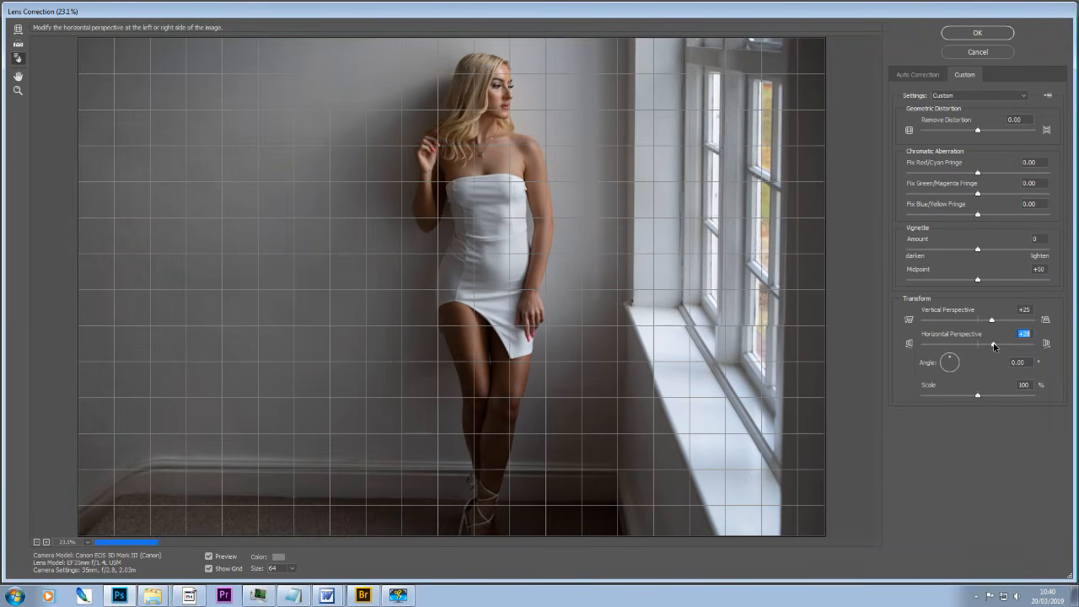
left_click_drag(994, 345, 993, 346)
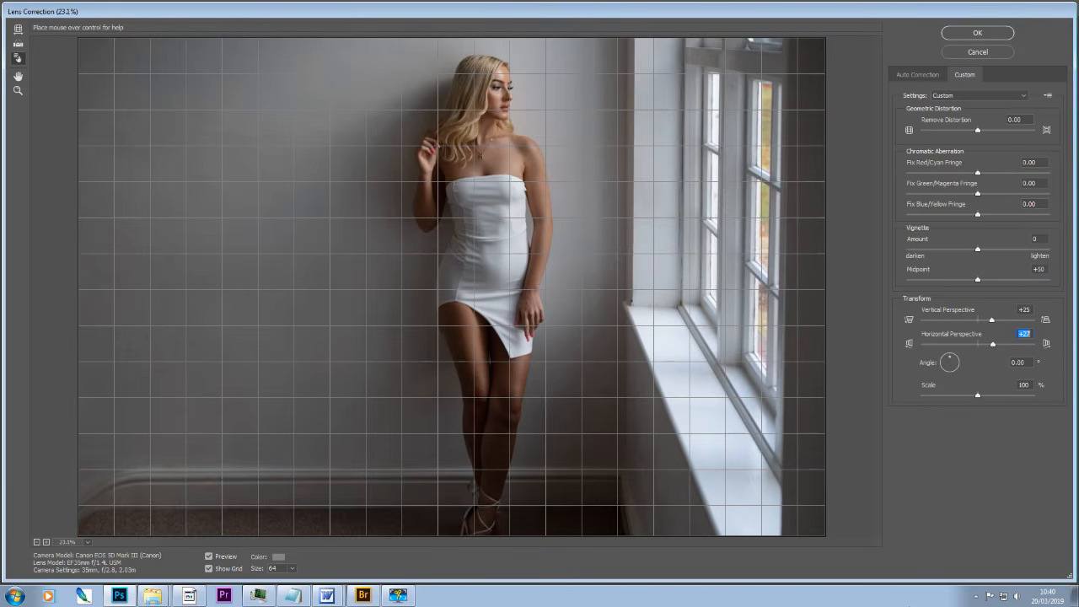
left_click(977, 34)
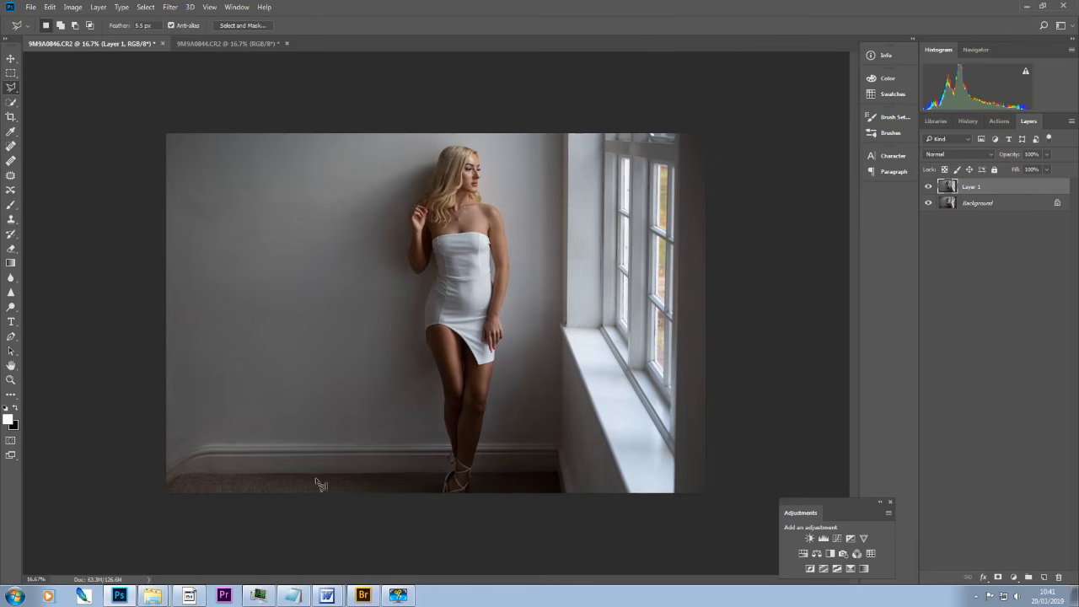
- Compare the corrected photo with the original by toggling Layer 1's visibility, leaving the layer shown
left_click(928, 187)
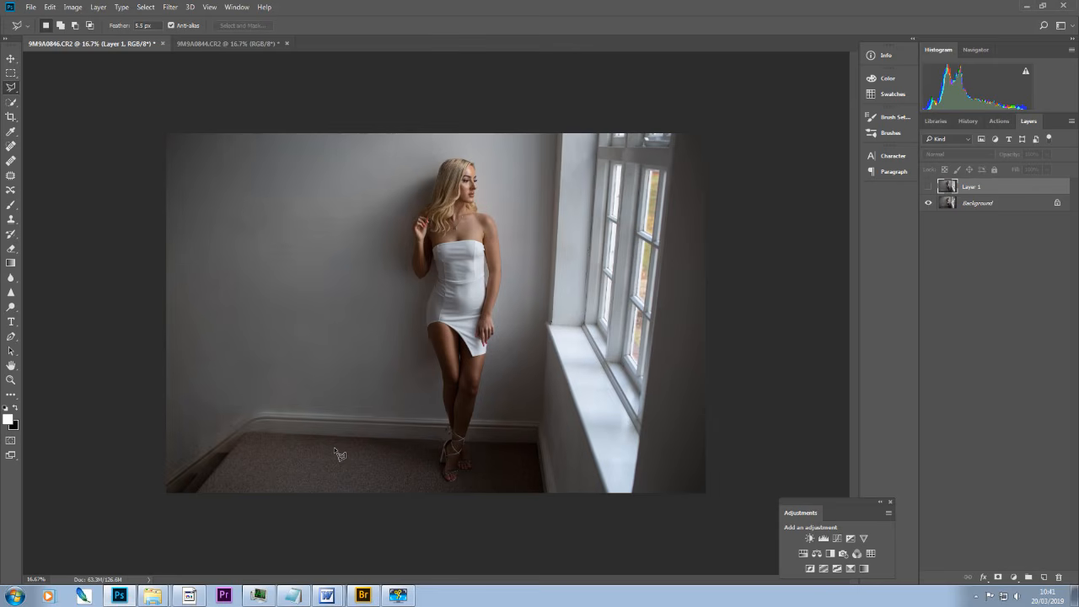
left_click(929, 186)
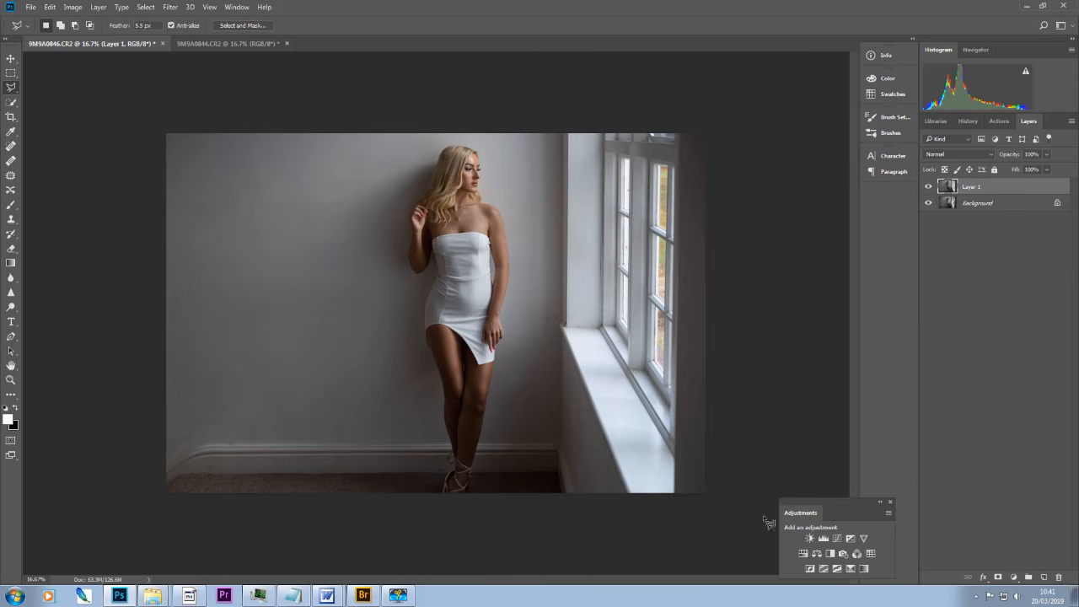
left_click(928, 187)
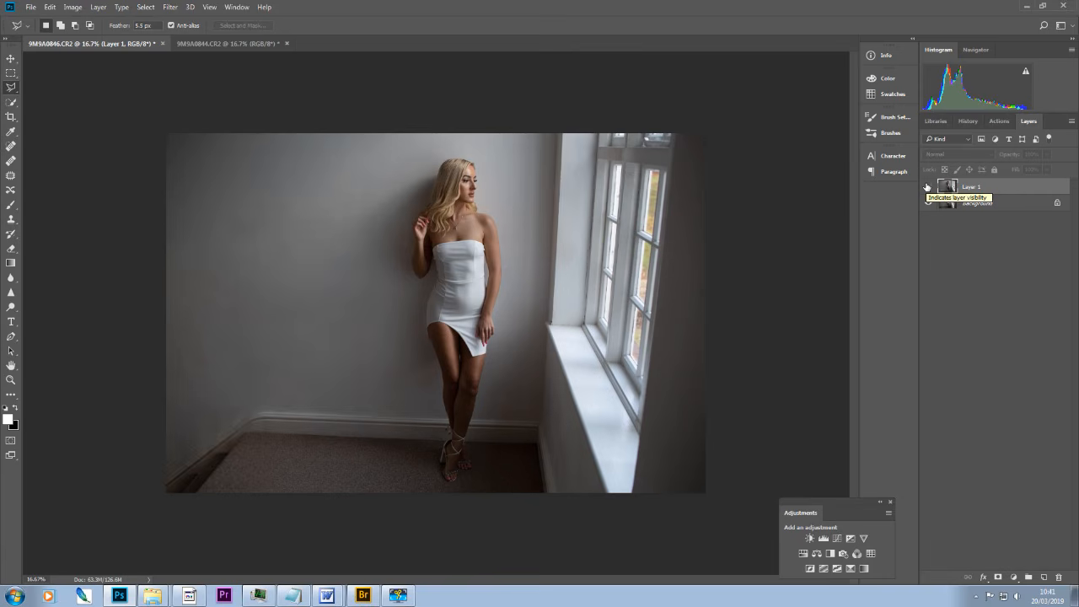
left_click(928, 187)
left_click(928, 187)
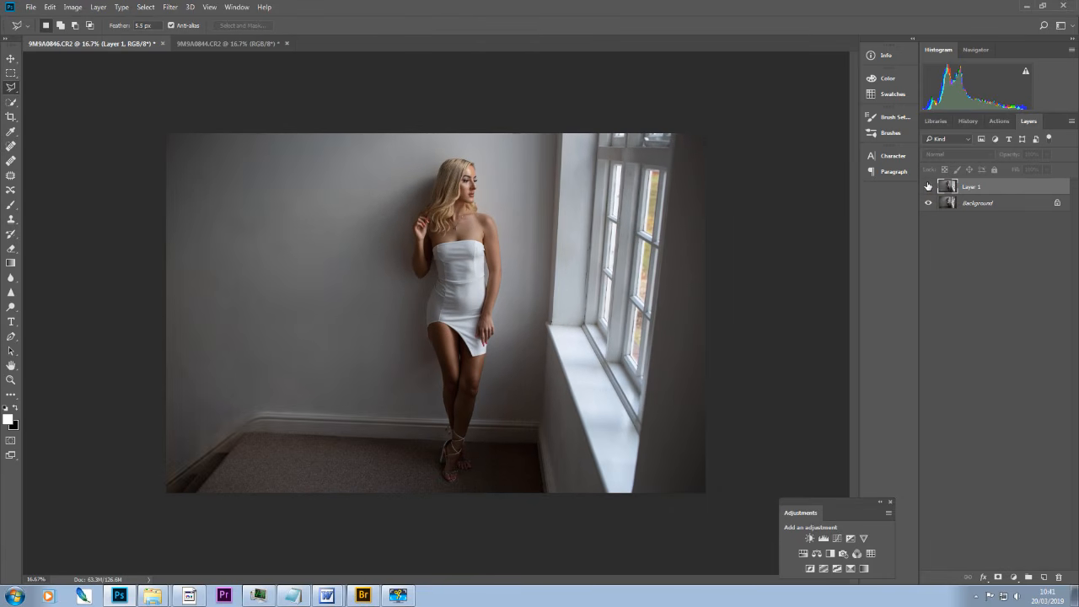
left_click(928, 187)
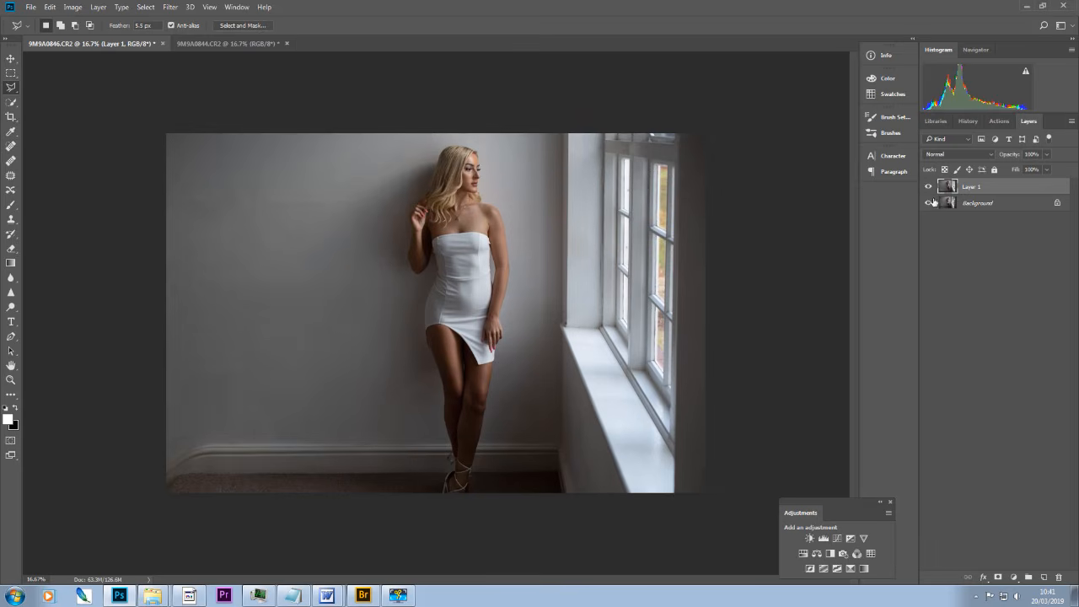
left_click(928, 187)
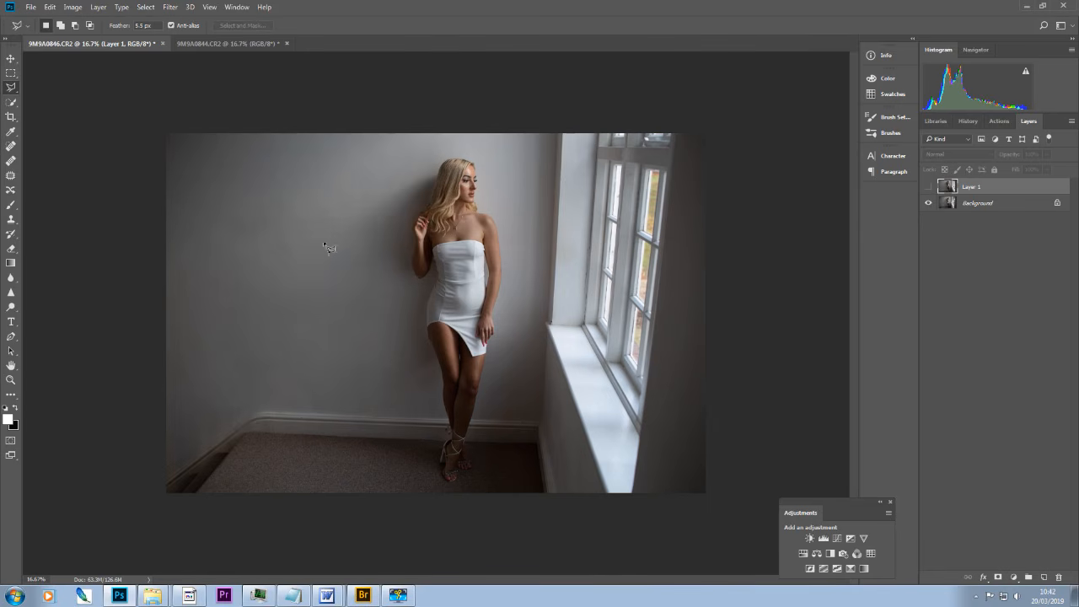
left_click(928, 189)
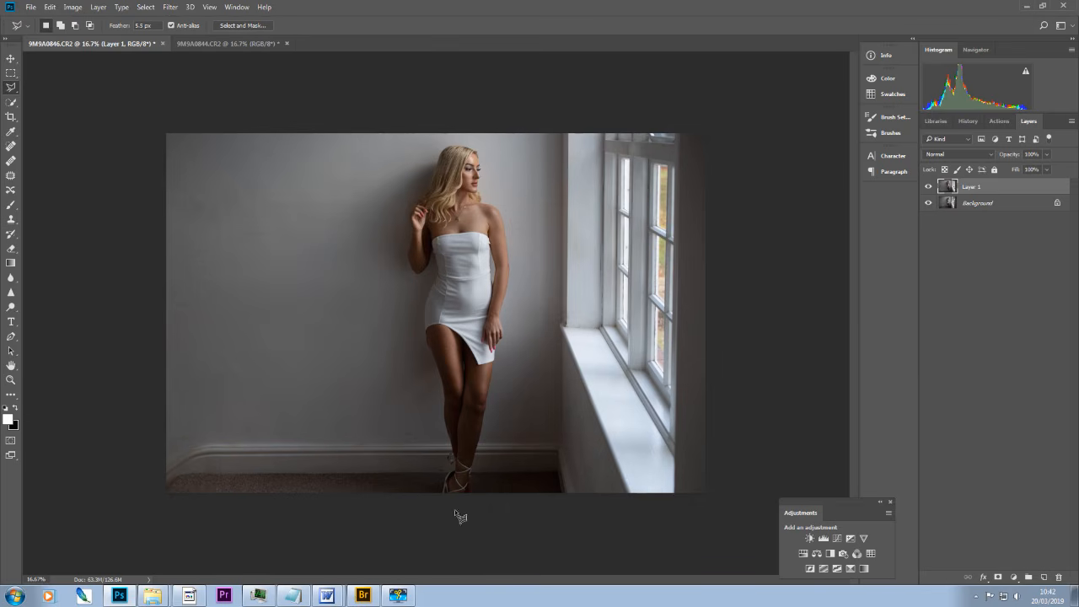
- In 9M9A0844.CR2, duplicate the Background layer and open the Lens Correction filter's custom settings for the copy
left_click(234, 46)
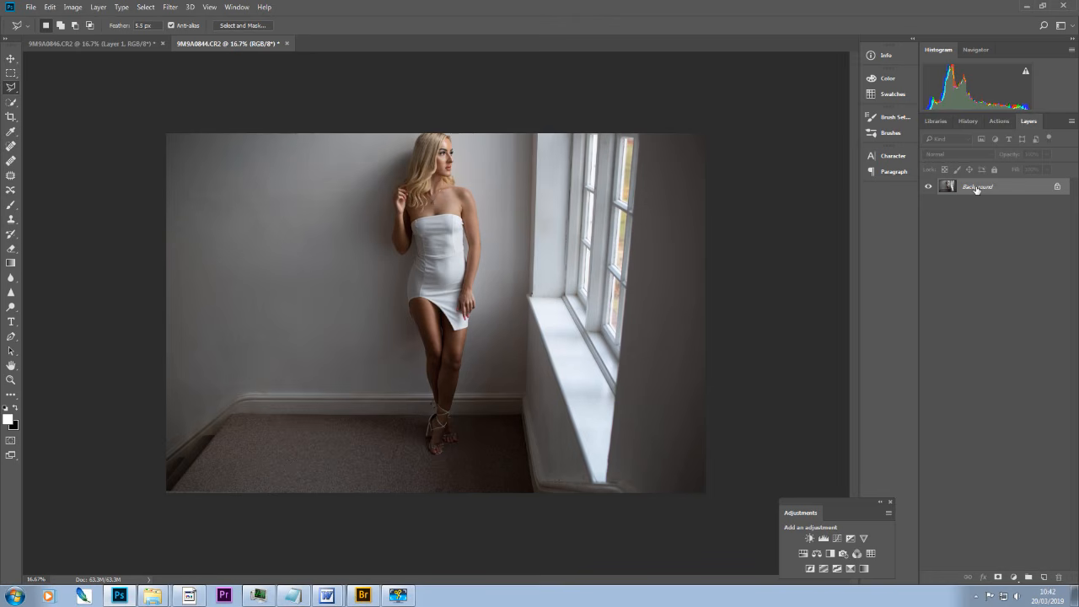
key("ctrl+j")
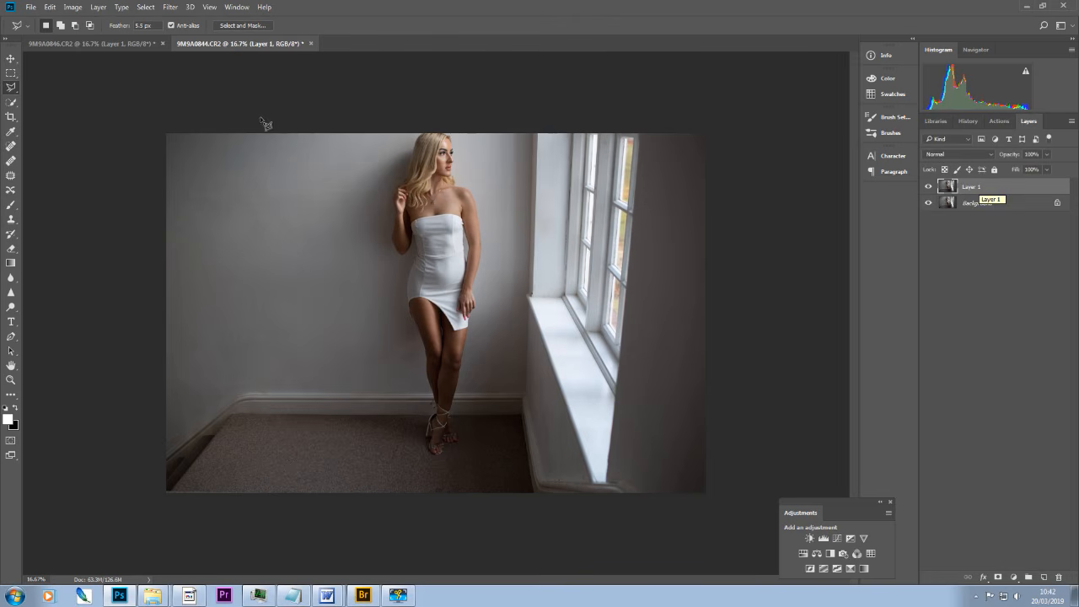
left_click(175, 8)
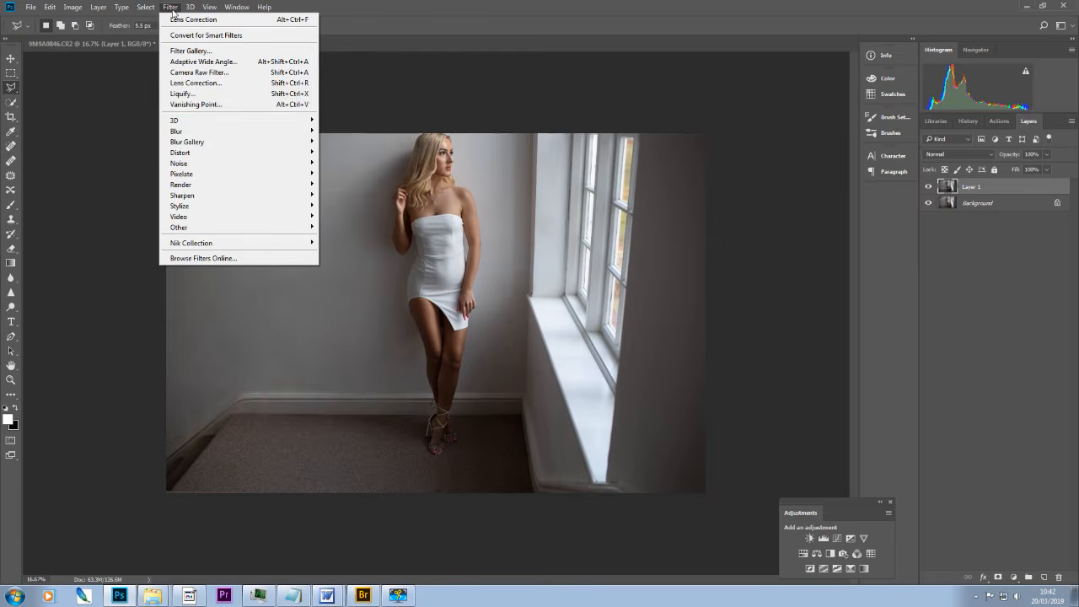
left_click(199, 84)
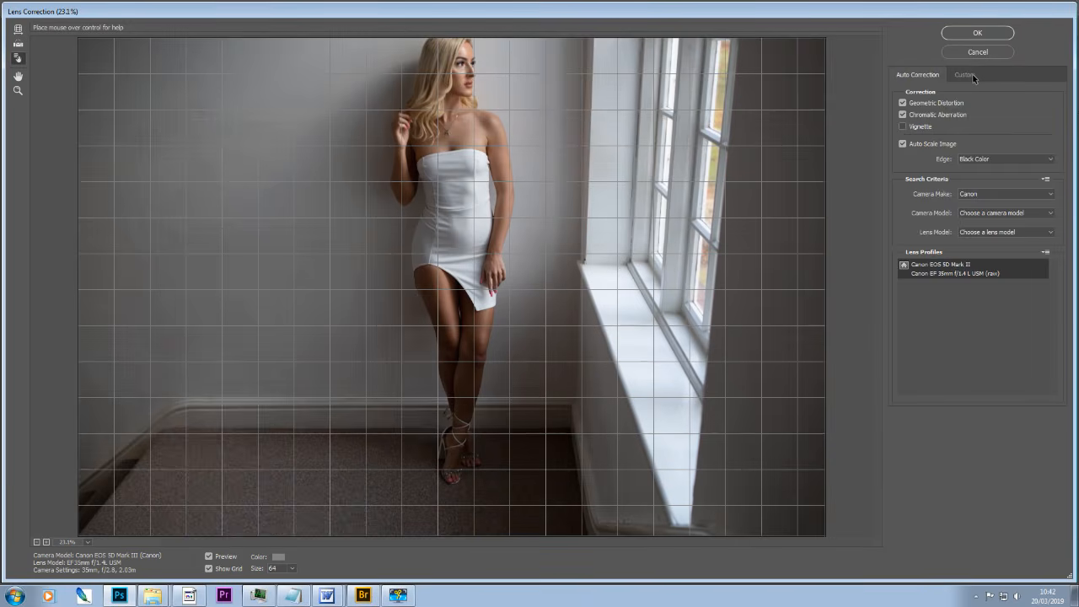
left_click(972, 74)
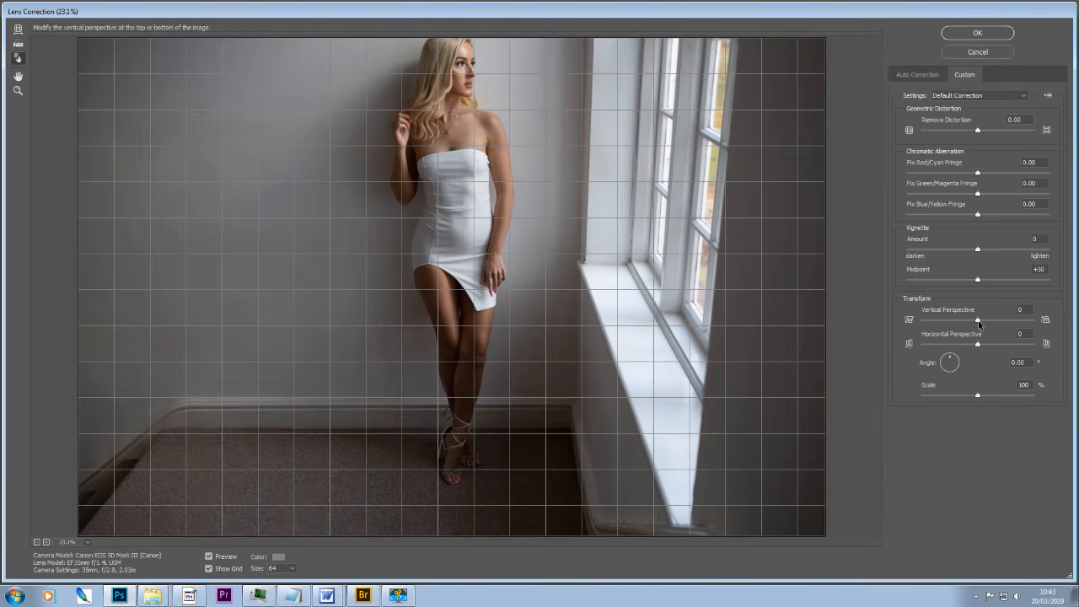
- Set the Vertical Perspective to +19 with the Horizontal Perspective at 0, and apply the lens correction
left_click_drag(978, 323, 990, 331)
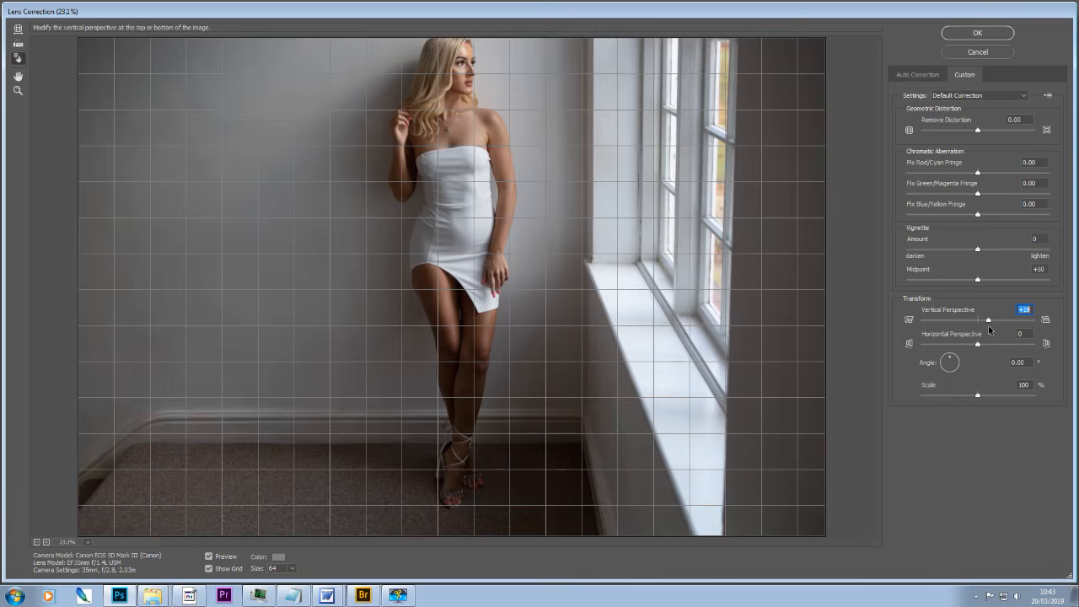
left_click_drag(988, 327, 988, 328)
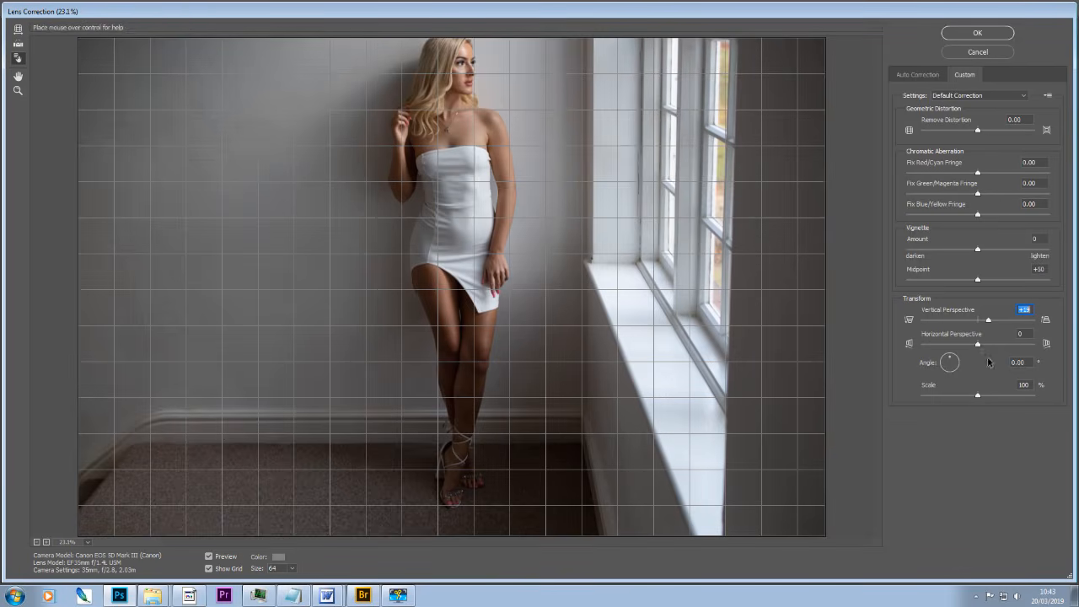
mouse_move(978, 345)
left_mouse_down()
mouse_move(987, 346)
mouse_move(978, 346)
left_mouse_up()
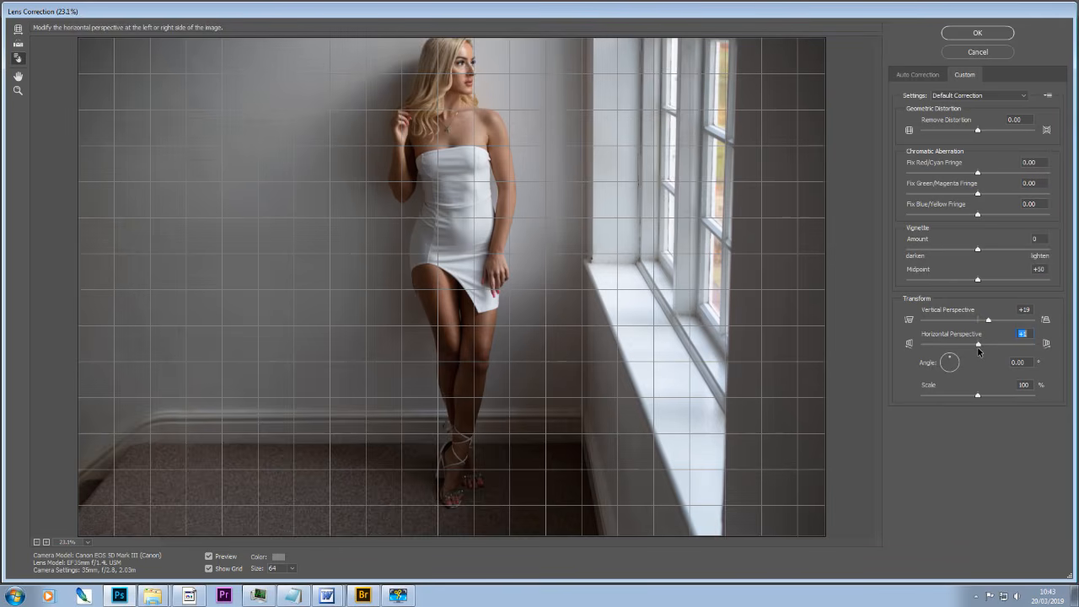
left_click_drag(978, 345, 979, 346)
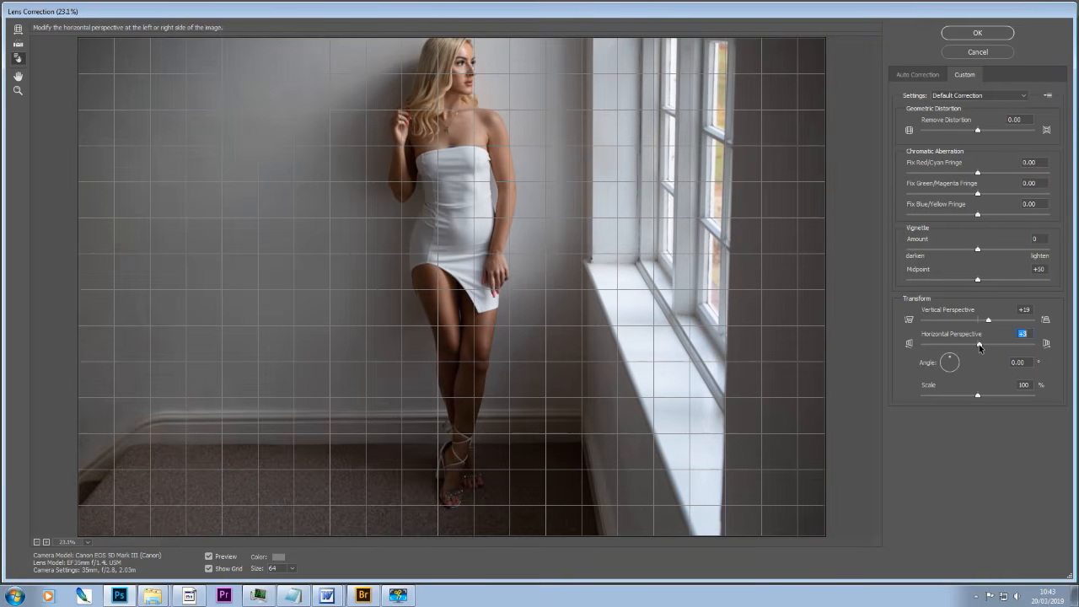
left_click_drag(980, 345, 978, 346)
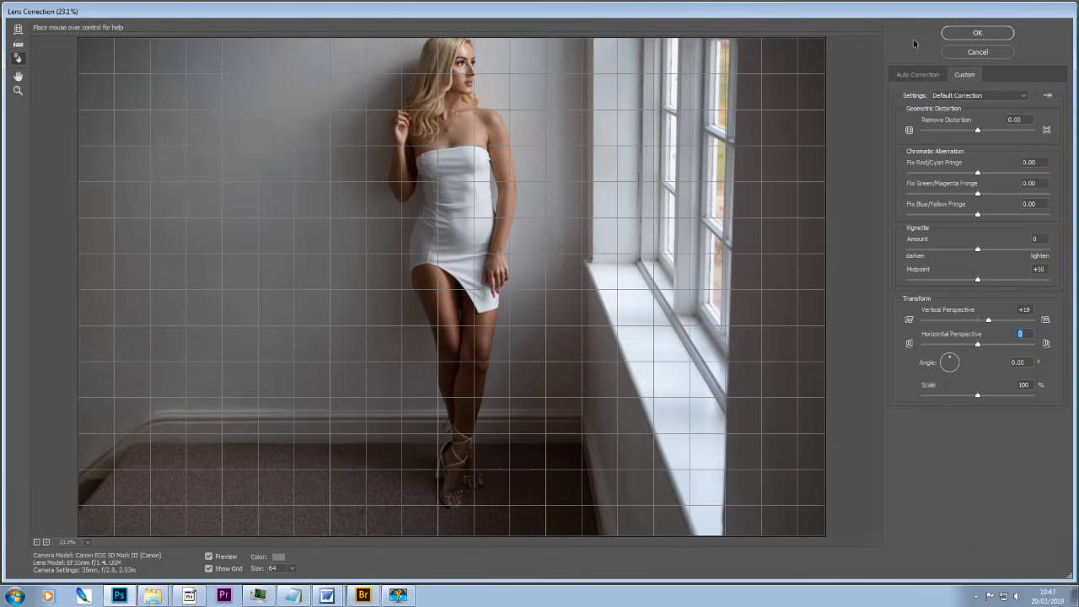
left_click(970, 33)
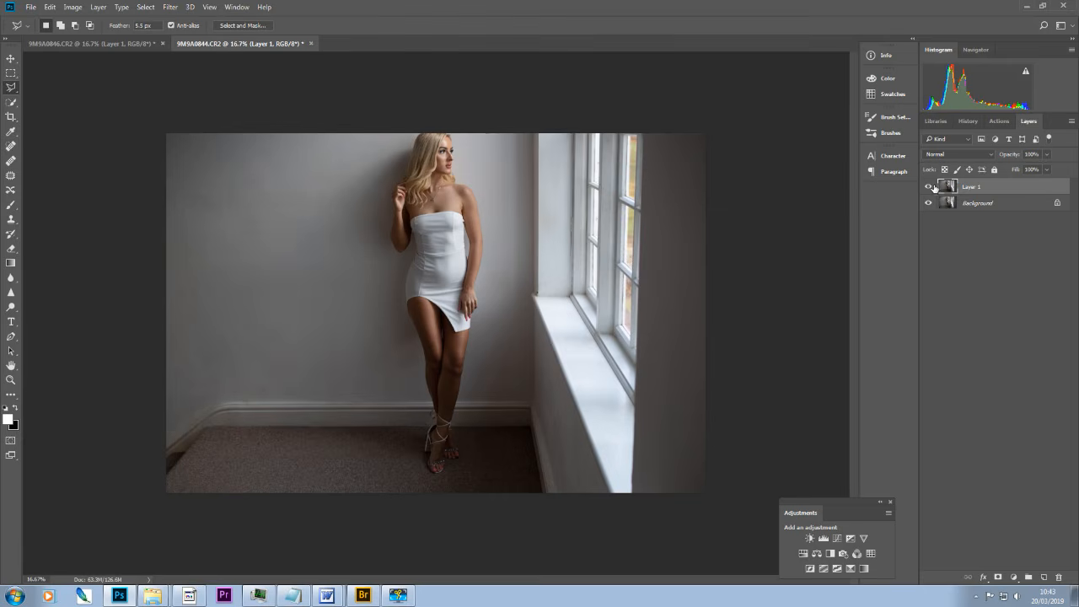
- Hide and show Layer 1 to compare the corrected 9M9A0844.CR2 photo with its original
left_click(929, 186)
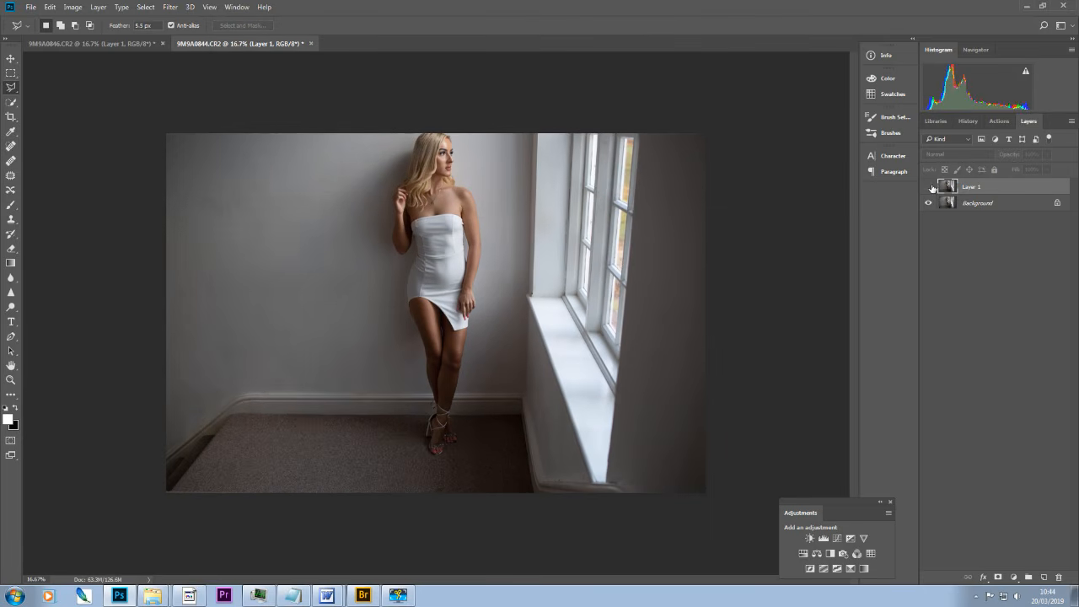
left_click(930, 186)
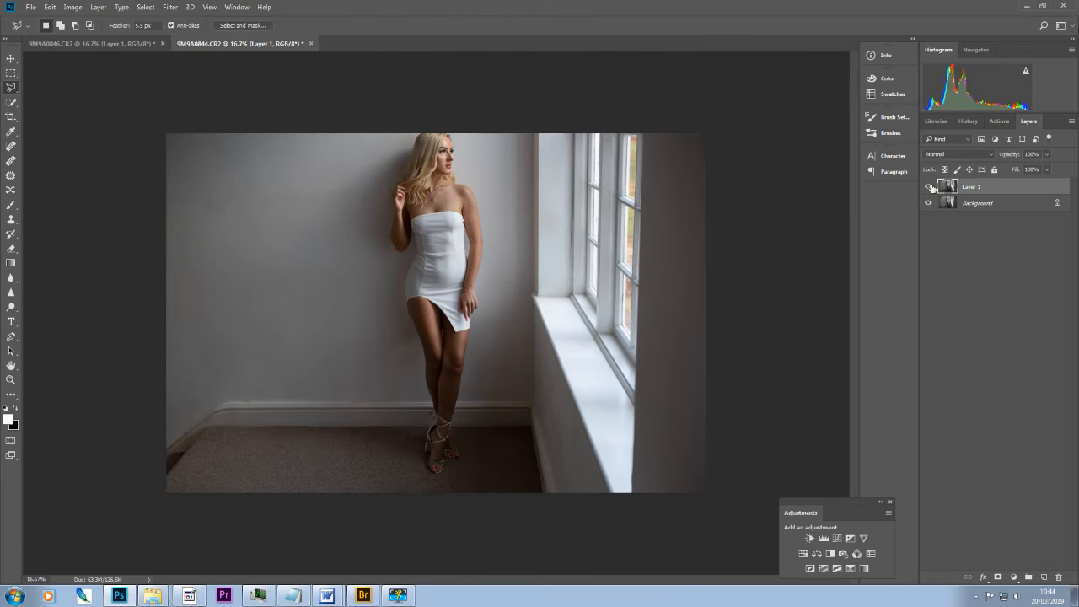
- Check the perspective correction in 9M9A0844.CR2 against the Background once more by toggling Layer 1 off and back on
left_click(929, 186)
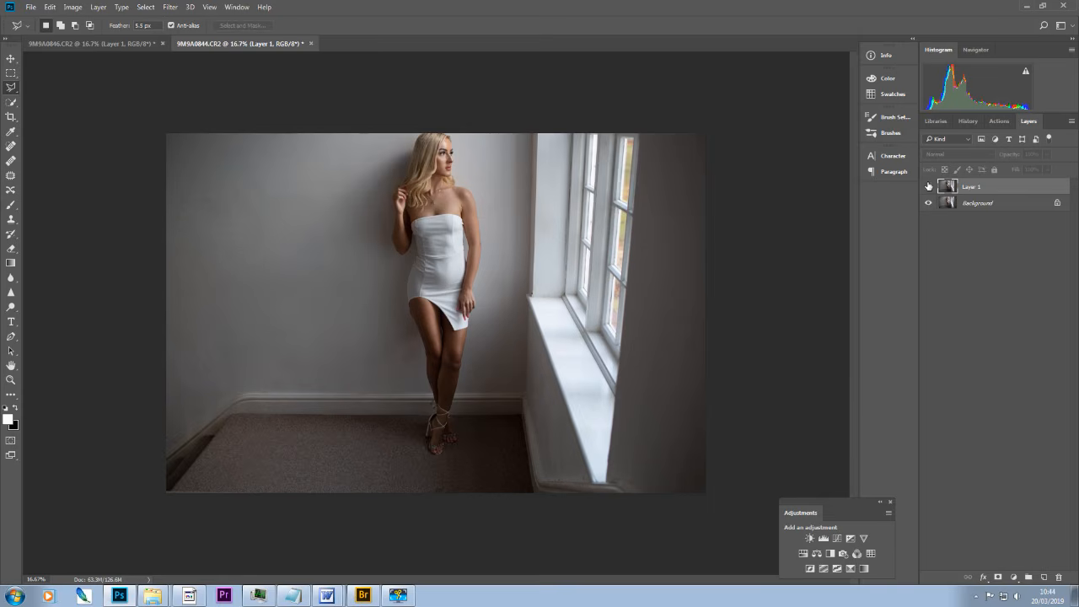
left_click(929, 186)
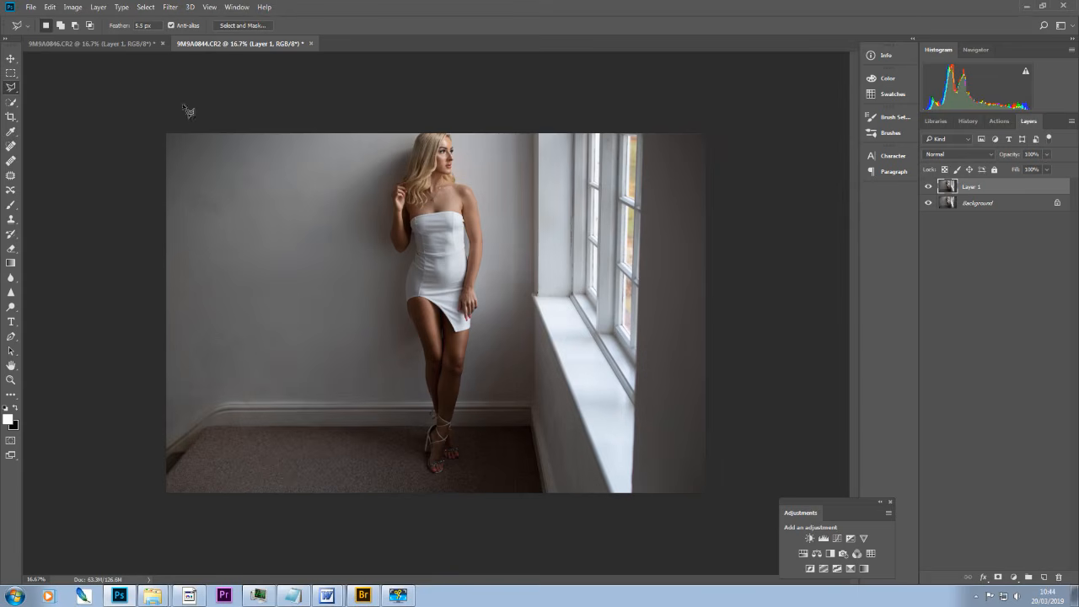
- Compare the two corrected photos by switching back and forth between 9M9A0846.CR2 and 9M9A0844.CR2, ending on 9M9A0844.CR2
left_click(104, 42)
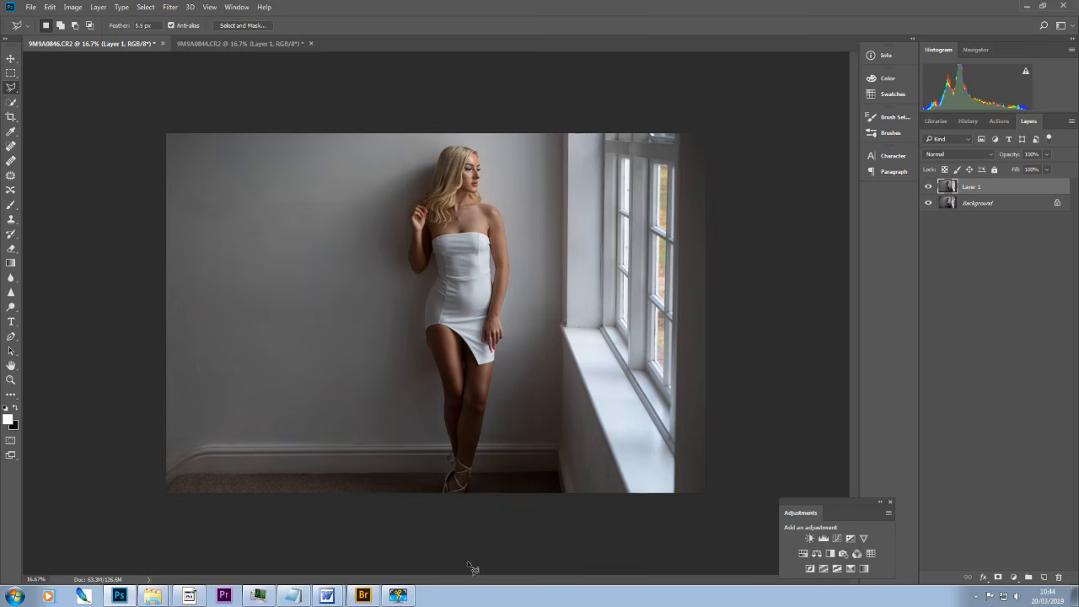
left_click(227, 43)
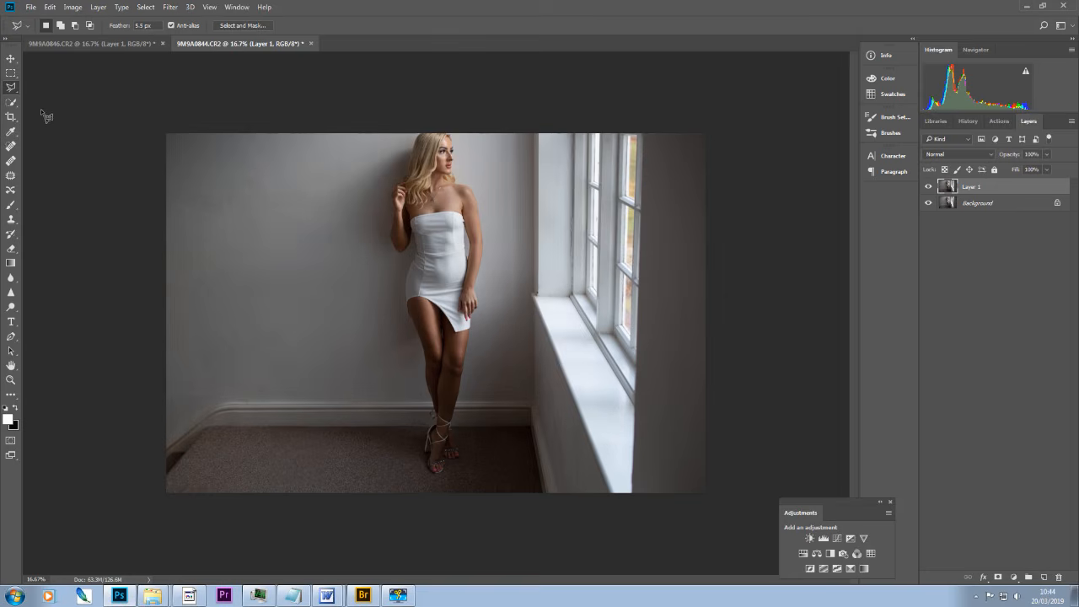
left_click(82, 42)
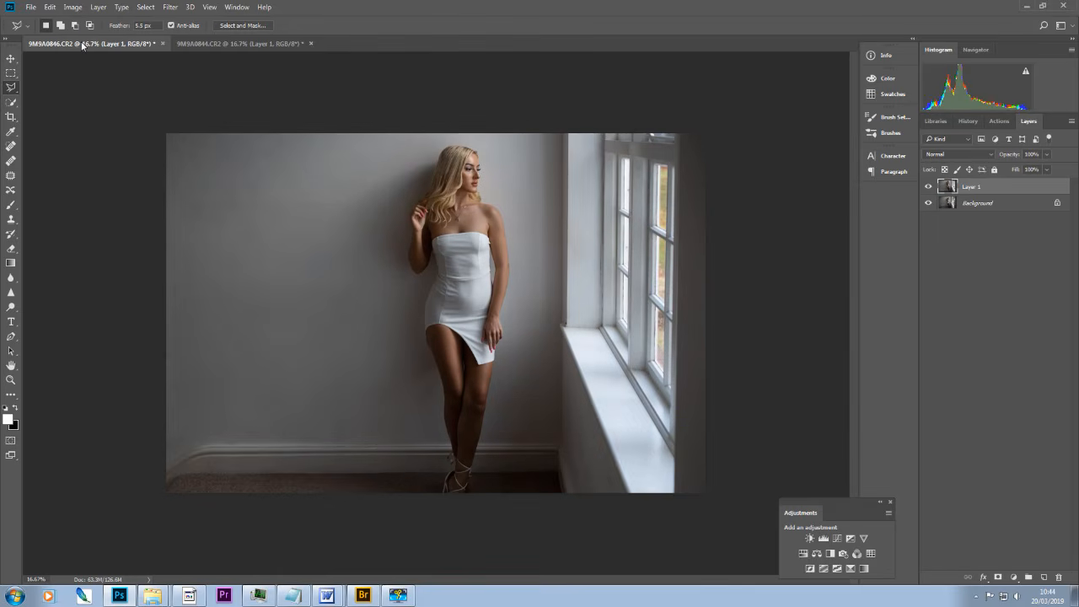
left_click(215, 42)
left_click(123, 43)
left_click(226, 43)
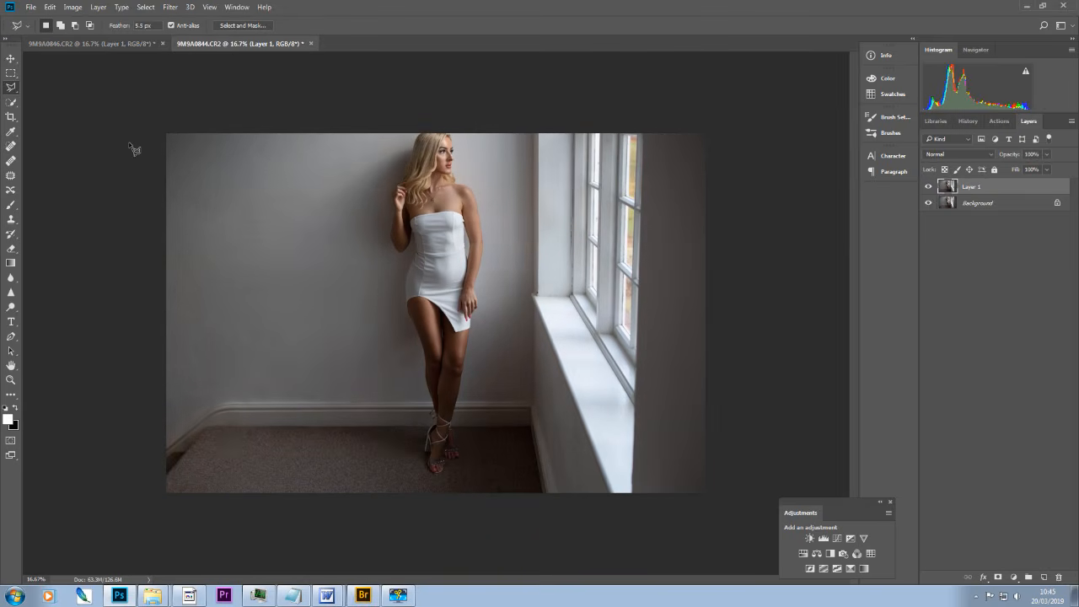